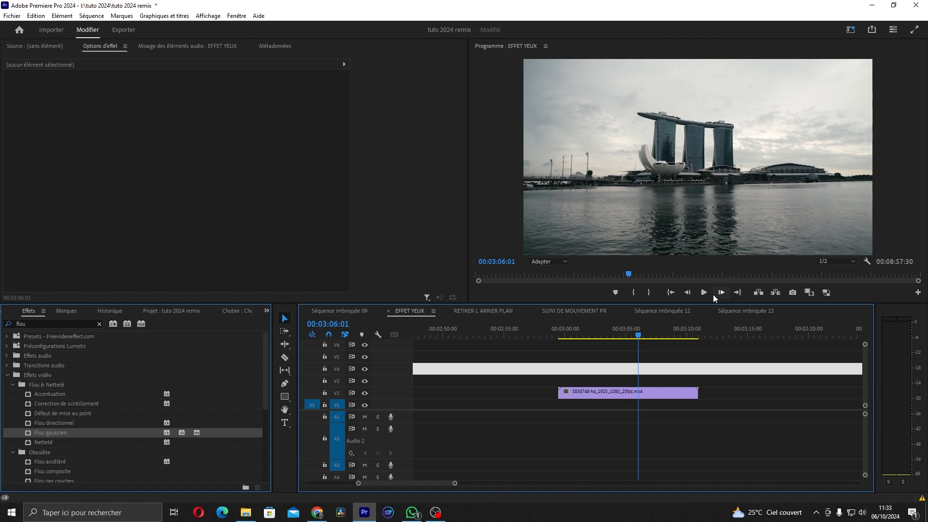
- Place the existing black video from the bin on track V3 above the skyline clip, starting at about 00:03:03
{"action": "left_click", "coordinate": [747, 394]}
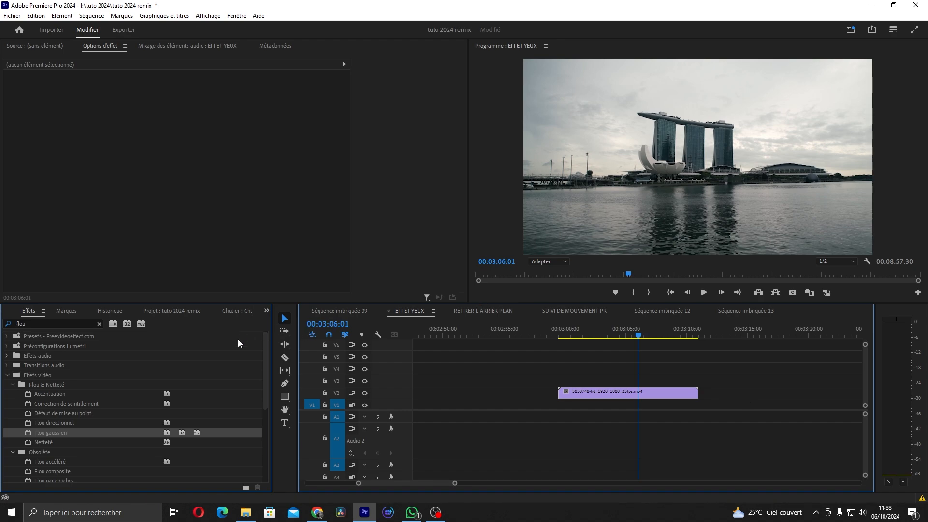
{"action": "left_click", "coordinate": [235, 314]}
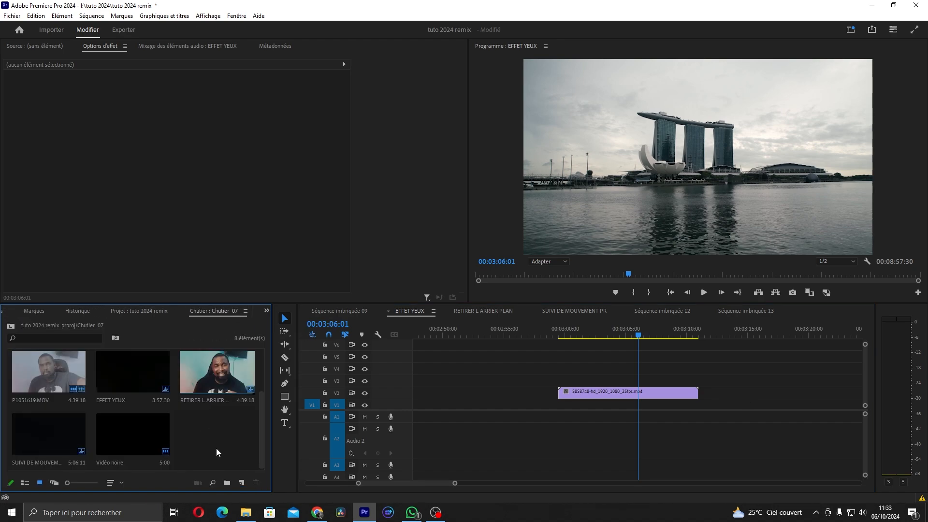
{"action": "left_click", "coordinate": [241, 483]}
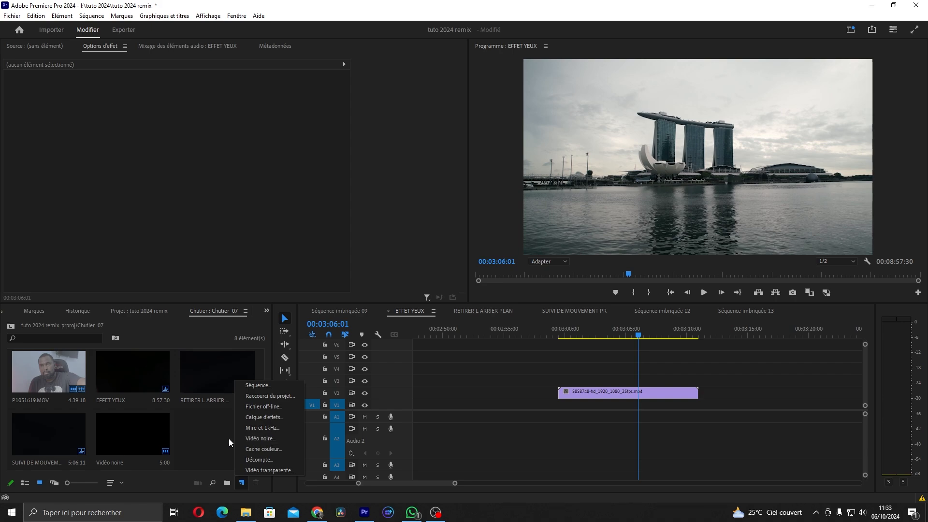
{"action": "left_click", "coordinate": [184, 441]}
{"action": "left_click_drag", "start_coordinate": [133, 435], "coordinate": [609, 383]}
{"action": "mouse_move", "coordinate": [629, 341]}
{"action": "left_mouse_down"}
{"action": "mouse_move", "coordinate": [593, 340]}
{"action": "mouse_move", "coordinate": [631, 346]}
{"action": "left_mouse_up"}
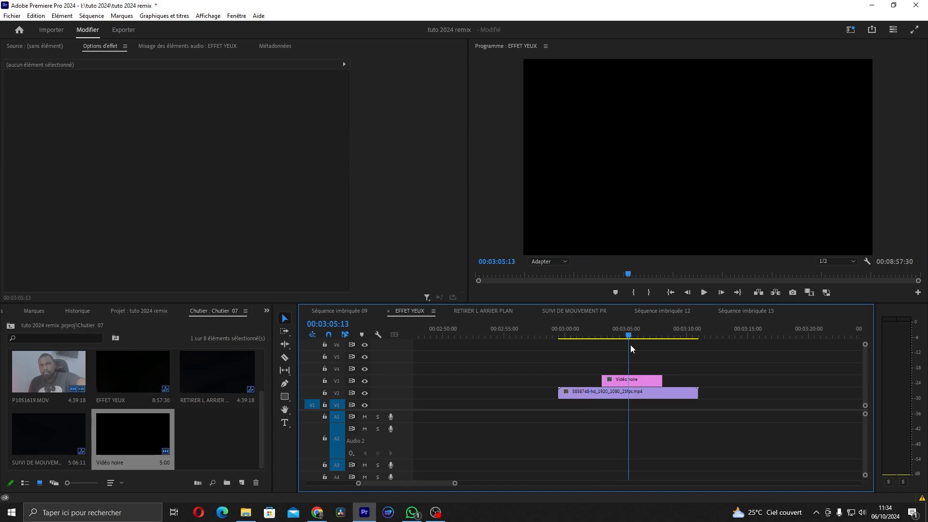
- Find the Portes coulissantes transition, apply it to the start of the black video clip, and play back the result
{"action": "left_click", "coordinate": [632, 382]}
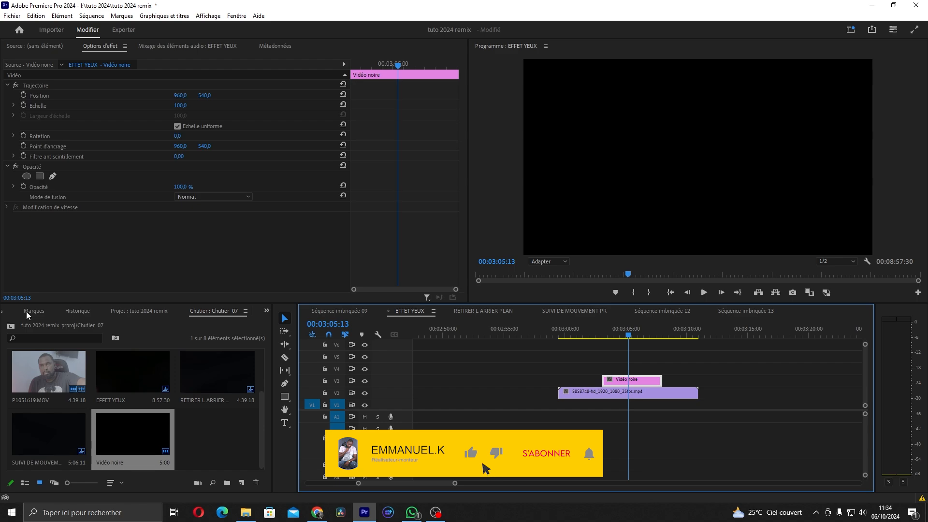
{"action": "left_click", "coordinate": [3, 311]}
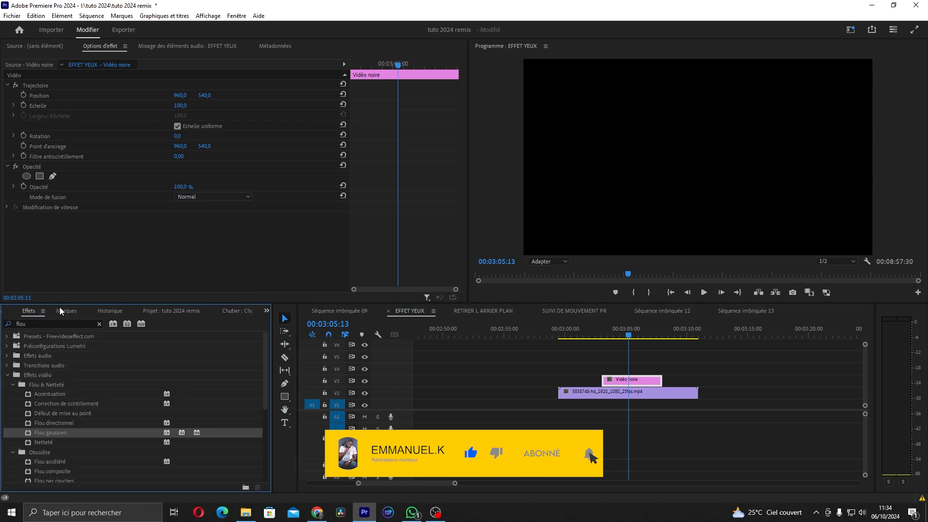
{"action": "left_click", "coordinate": [7, 324]}
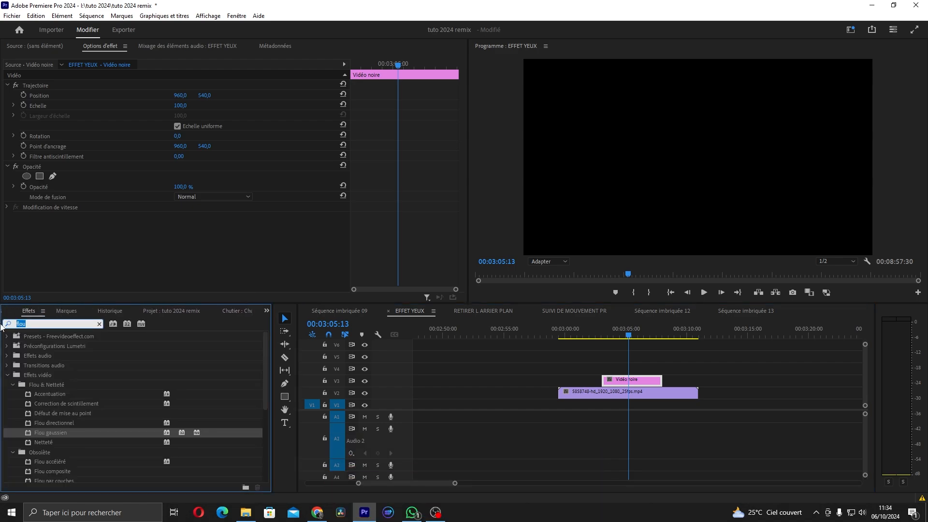
{"action": "type", "text": "porte"}
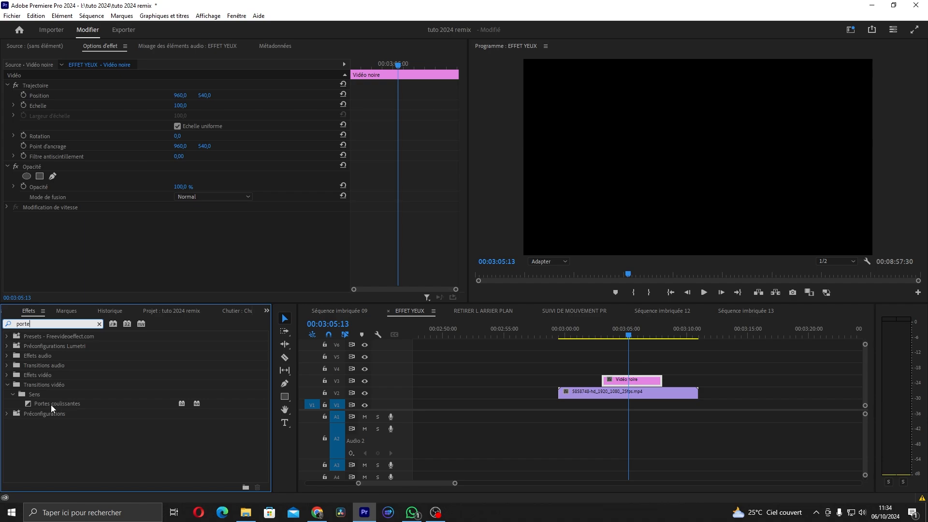
{"action": "left_click_drag", "start_coordinate": [52, 406], "coordinate": [604, 382]}
{"action": "left_click", "coordinate": [603, 336]}
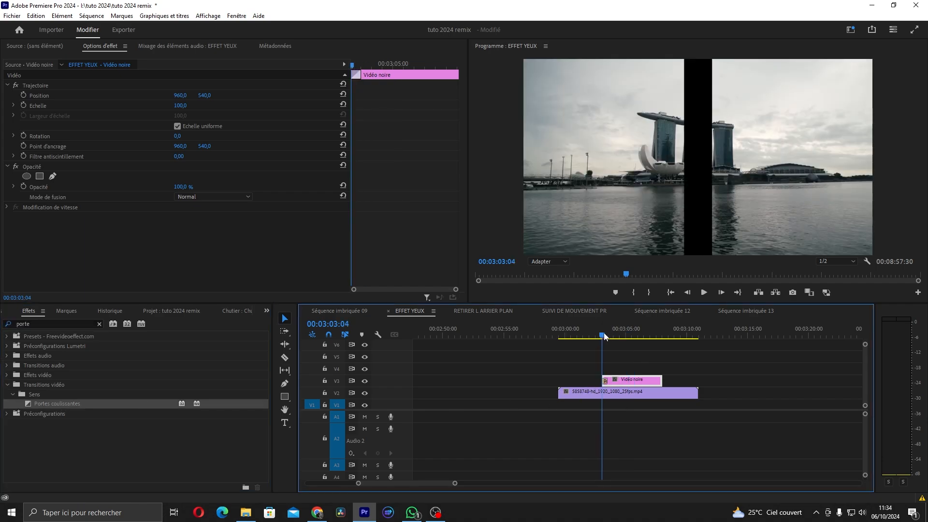
{"action": "left_click_drag", "start_coordinate": [603, 333], "coordinate": [604, 336]}
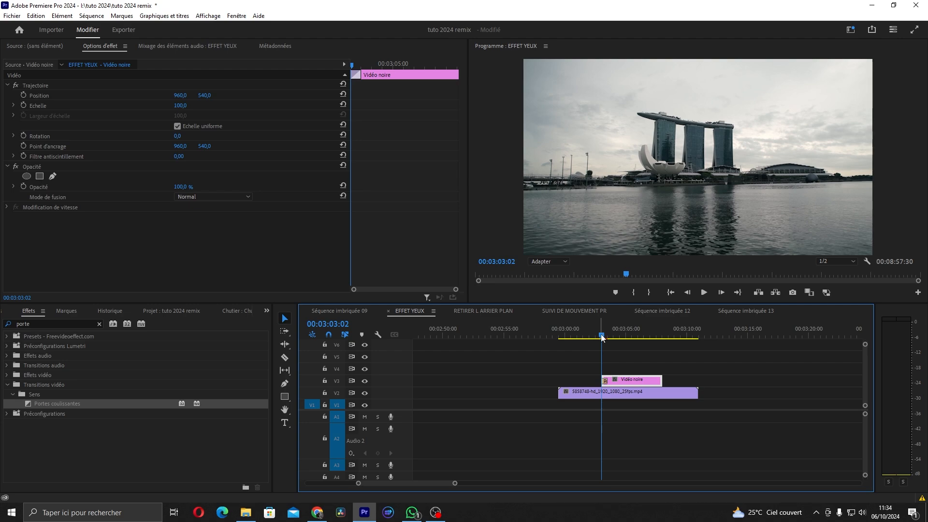
{"action": "left_click_drag", "start_coordinate": [602, 338], "coordinate": [601, 338]}
{"action": "key", "text": "space"}
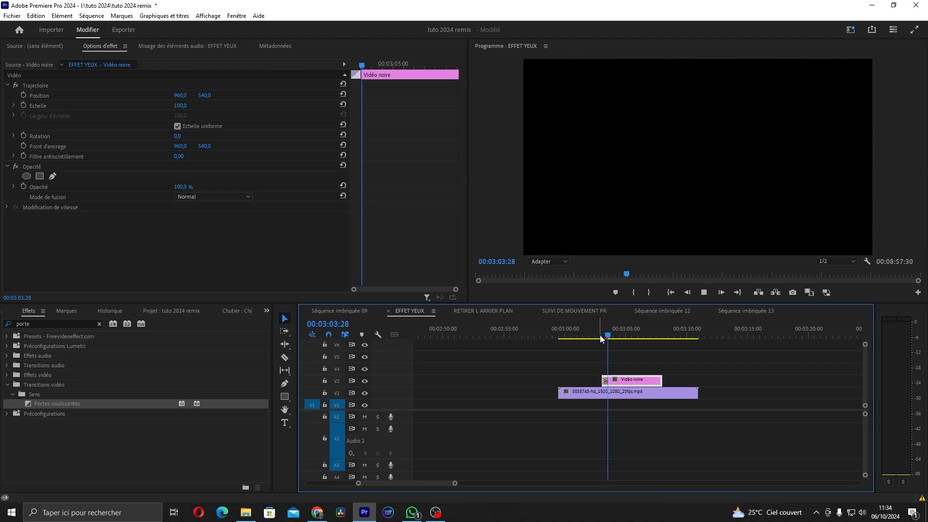
{"action": "left_click", "coordinate": [603, 335]}
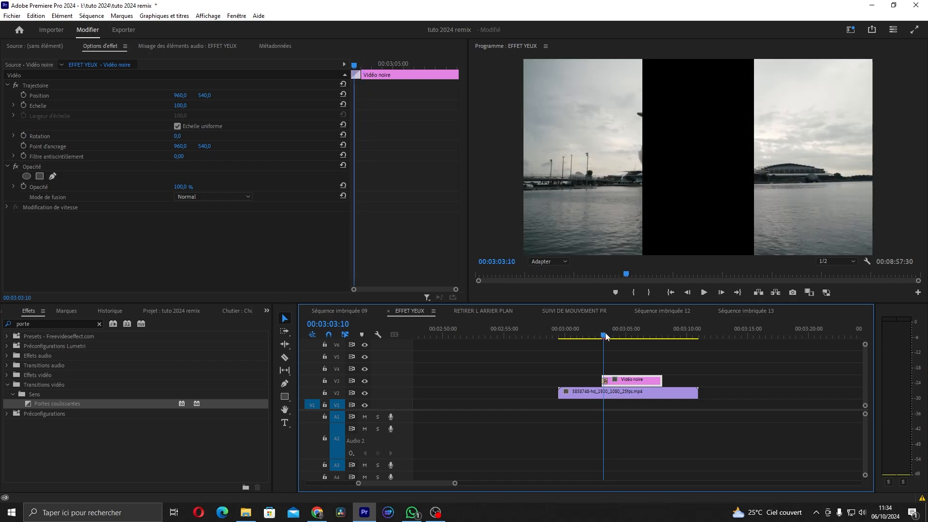
- Change the start transition's direction so the doors move vertically, and play it back
{"action": "left_click", "coordinate": [605, 381]}
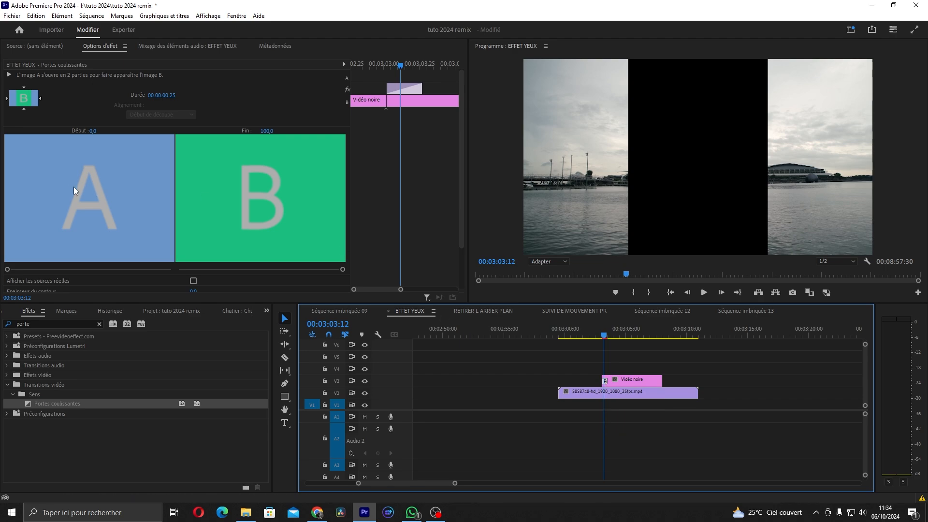
{"action": "left_click", "coordinate": [23, 109]}
{"action": "left_click_drag", "start_coordinate": [608, 337], "coordinate": [603, 333]}
{"action": "left_click", "coordinate": [702, 293]}
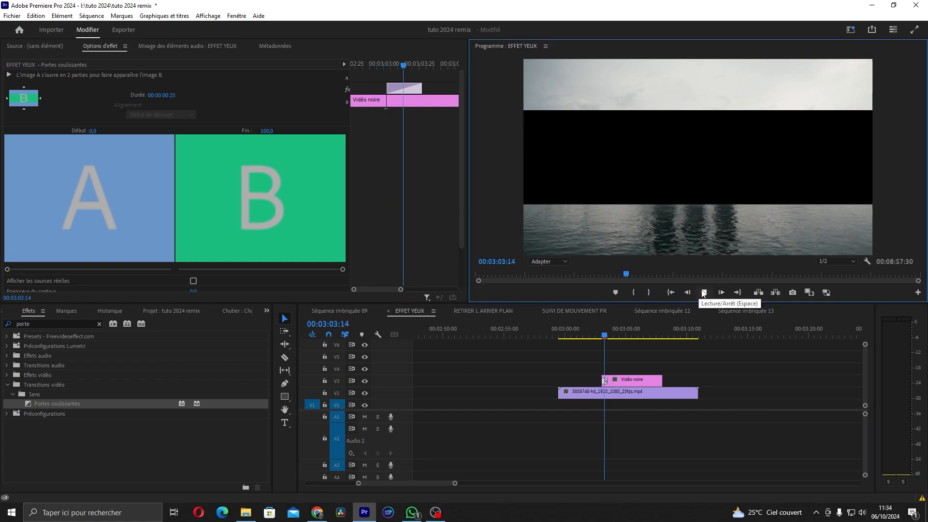
{"action": "left_click_drag", "start_coordinate": [607, 331], "coordinate": [603, 336]}
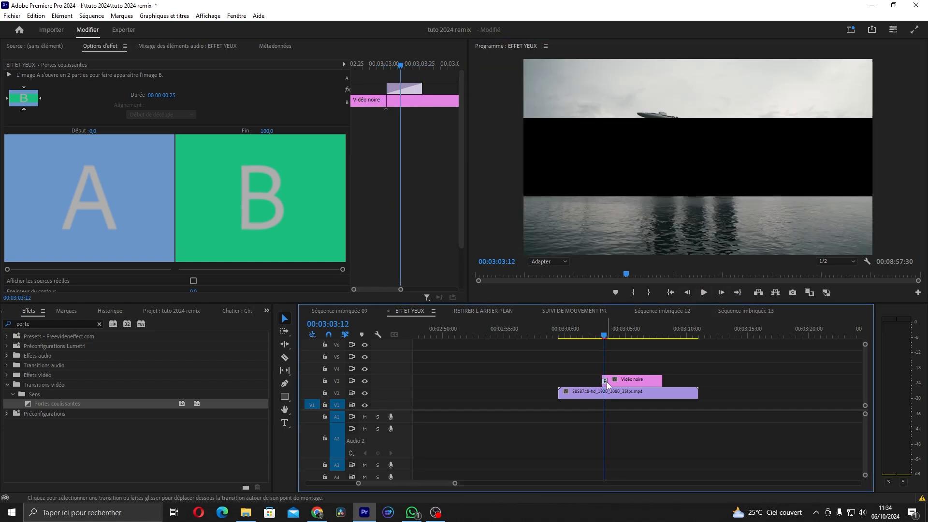
- Enable Inverser on the start transition so the black closes in from the top and bottom edges, and scrub through it
{"action": "scroll", "coordinate": [440, 219], "scroll_direction": "down", "scroll_amount": 2}
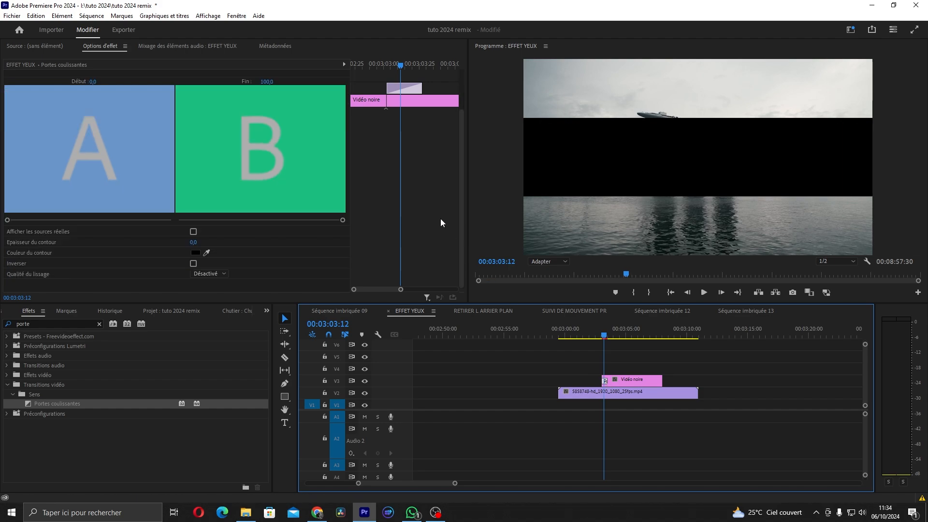
{"action": "left_click", "coordinate": [197, 266]}
{"action": "left_click", "coordinate": [193, 264]}
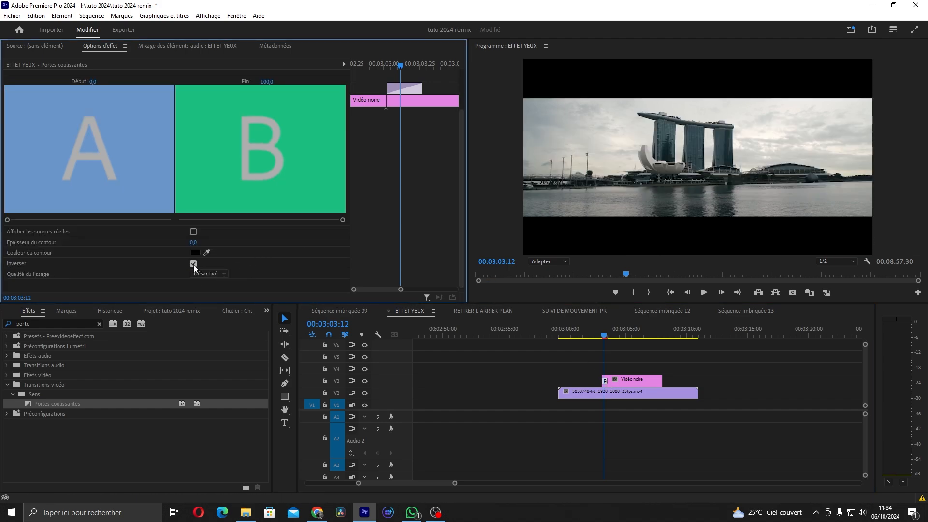
{"action": "left_click_drag", "start_coordinate": [608, 334], "coordinate": [598, 339]}
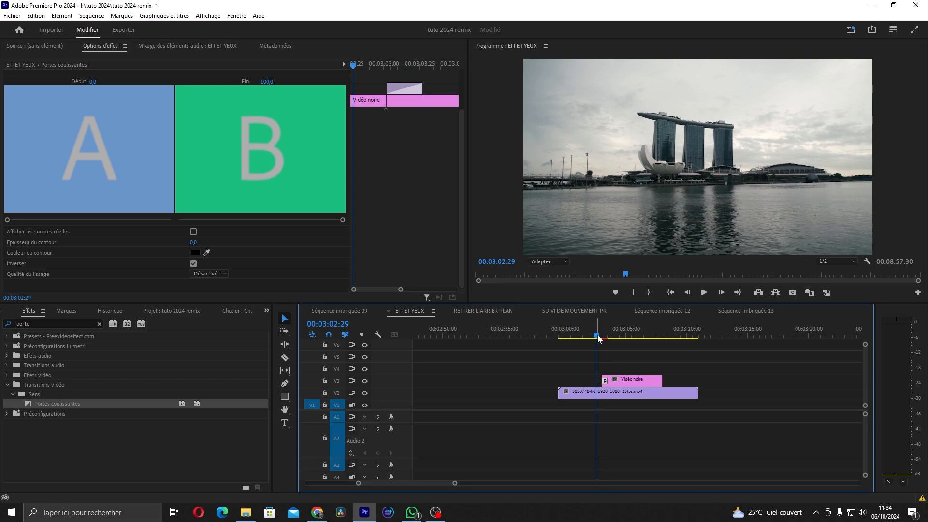
{"action": "mouse_move", "coordinate": [598, 338]}
{"action": "left_mouse_down"}
{"action": "mouse_move", "coordinate": [613, 339]}
{"action": "mouse_move", "coordinate": [605, 341]}
{"action": "left_mouse_up"}
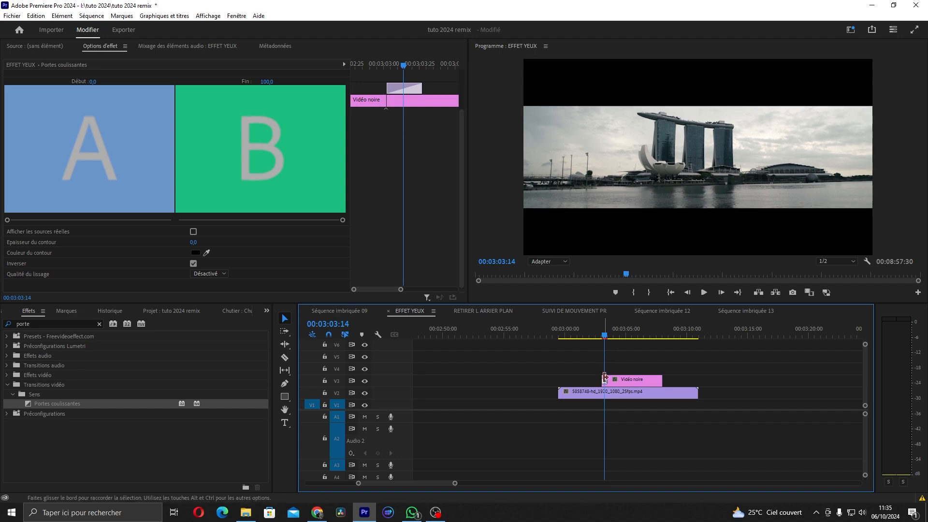
- Set the start transition's duration to 3 frames
{"action": "left_click", "coordinate": [465, 135]}
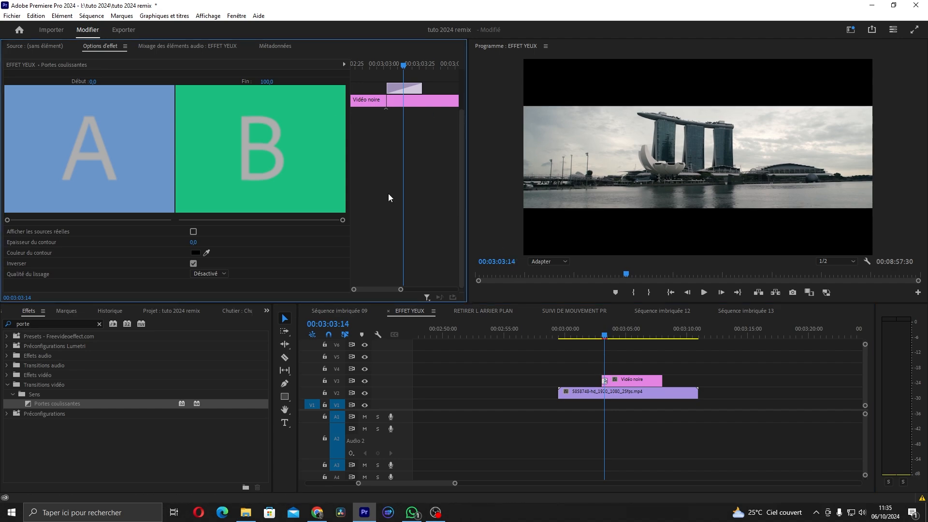
{"action": "scroll", "coordinate": [389, 197], "scroll_direction": "up", "scroll_amount": 2}
{"action": "left_click", "coordinate": [177, 95]}
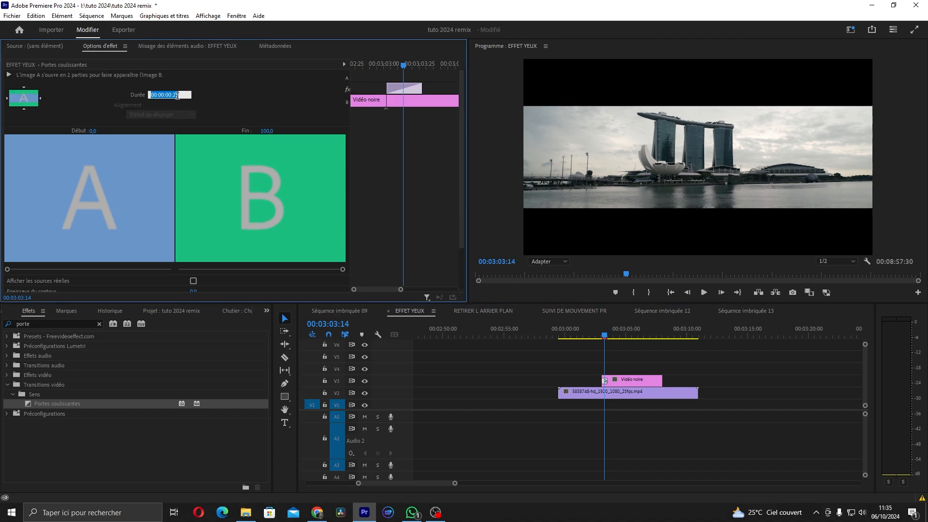
{"action": "type", "text": "3"}
{"action": "key", "text": "Return"}
- Add the Portes coulissantes transition to the end of the black video clip and make its doors move vertically
{"action": "left_click_drag", "start_coordinate": [47, 405], "coordinate": [602, 385]}
{"action": "left_click_drag", "start_coordinate": [662, 380], "coordinate": [660, 381]}
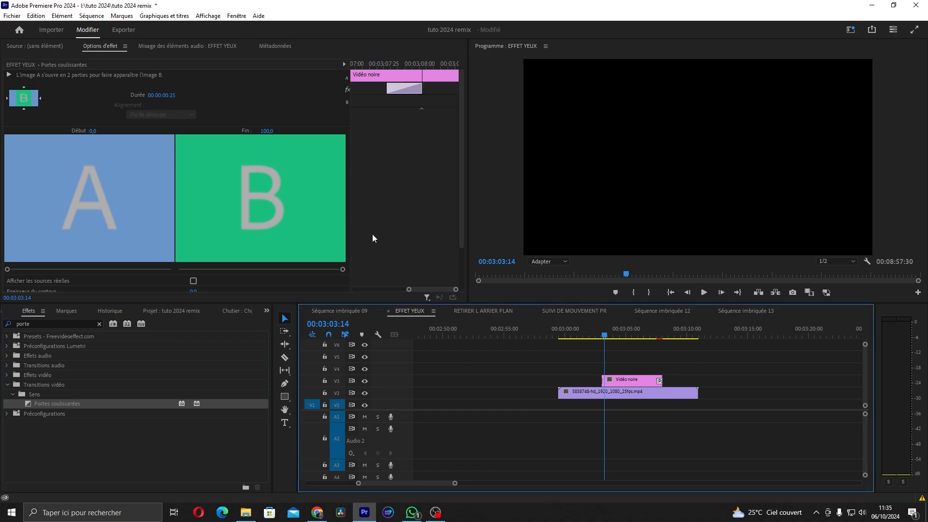
{"action": "left_click", "coordinate": [24, 109]}
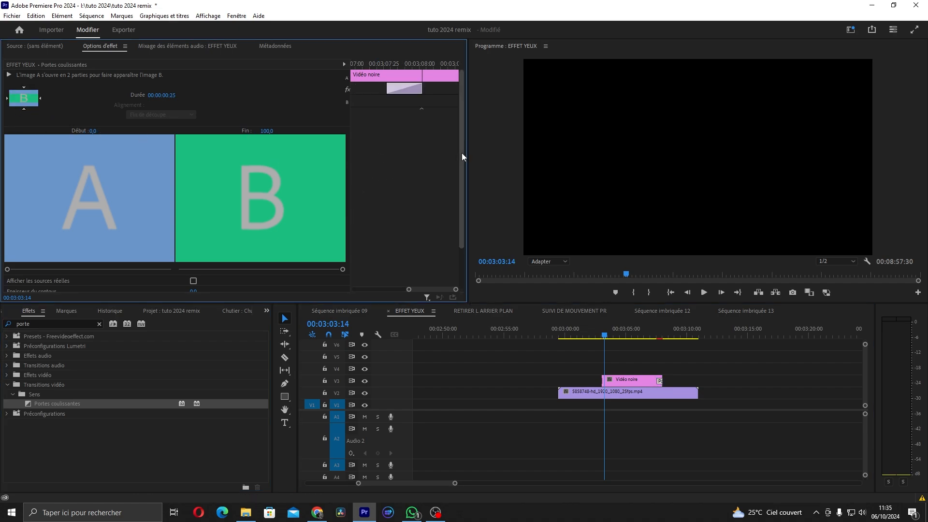
- Set the duration of the black video's end transition to 3 frames
{"action": "mouse_move", "coordinate": [462, 153]}
{"action": "left_mouse_down"}
{"action": "mouse_move", "coordinate": [465, 234]}
{"action": "mouse_move", "coordinate": [460, 143]}
{"action": "left_mouse_up"}
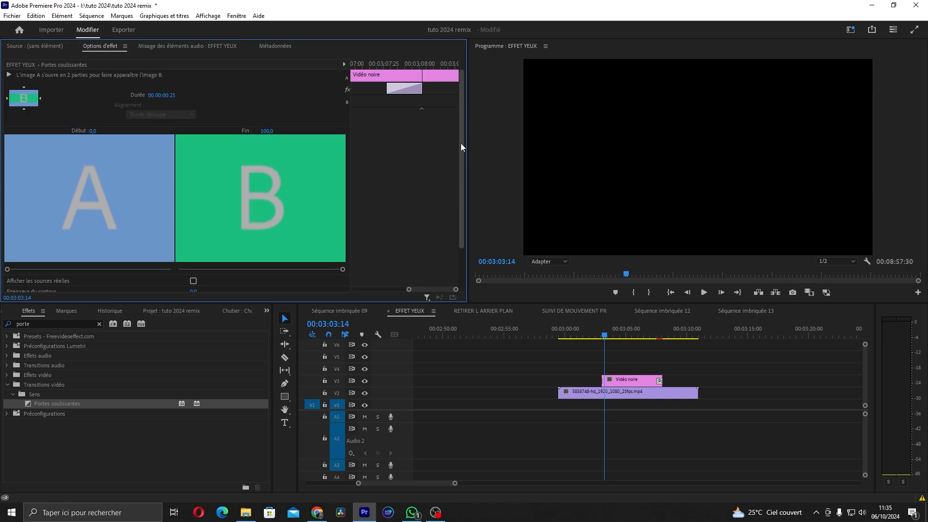
{"action": "left_click", "coordinate": [177, 94]}
{"action": "type", "text": "3"}
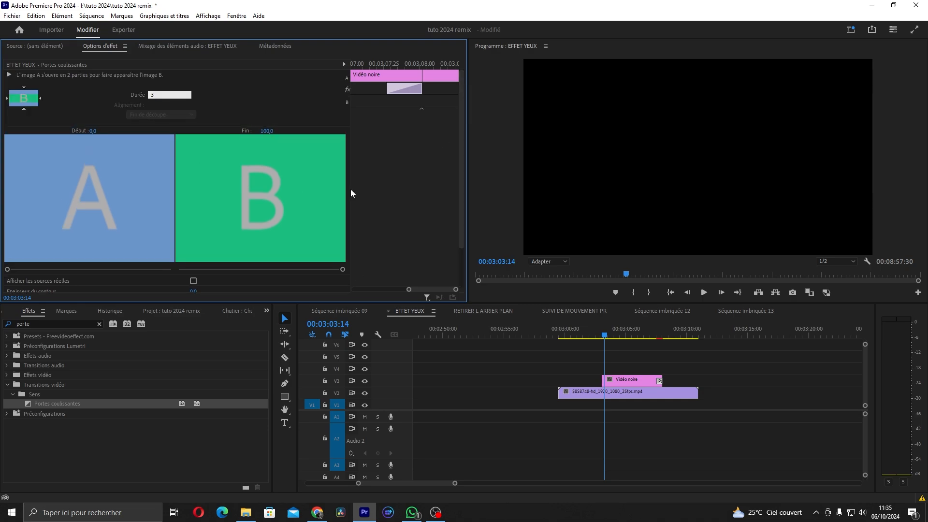
{"action": "key", "text": "Return"}
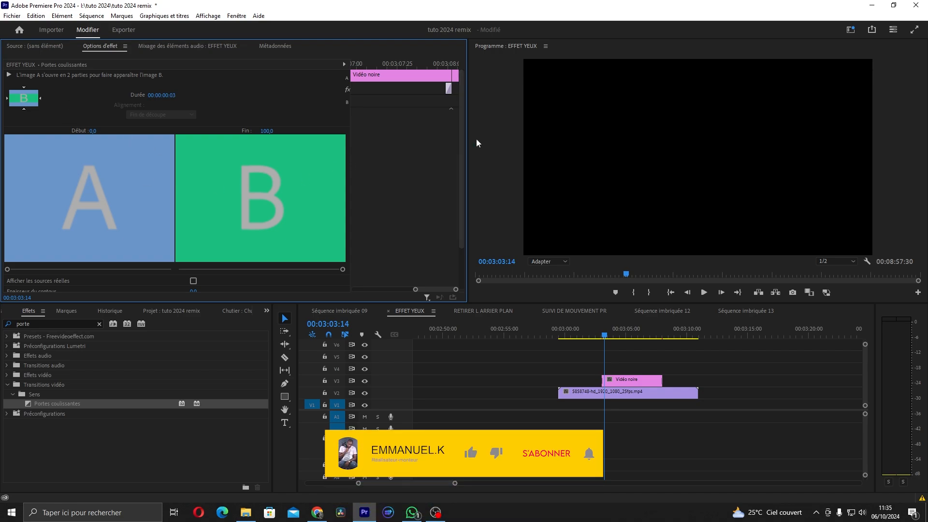
{"action": "left_click_drag", "start_coordinate": [459, 199], "coordinate": [463, 250]}
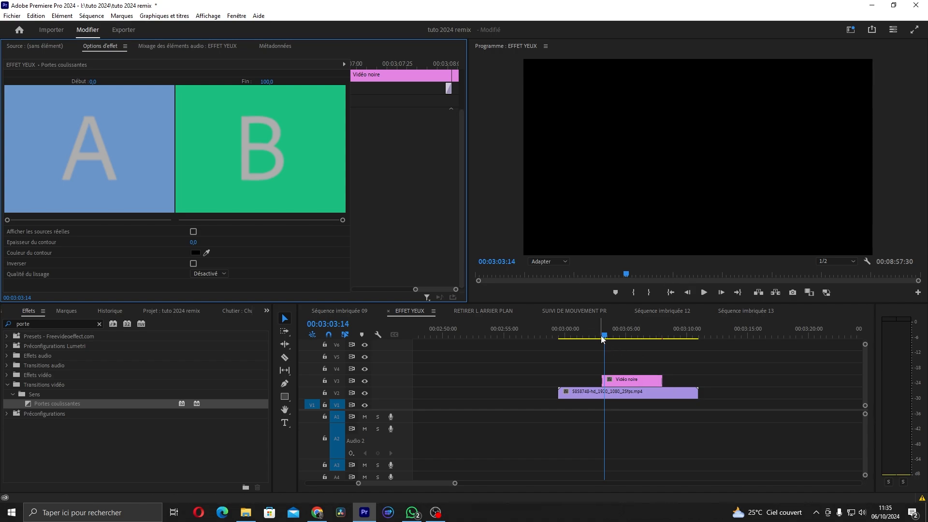
- Set the black video clip's duration to 10 frames
{"action": "left_click_drag", "start_coordinate": [602, 339], "coordinate": [616, 338]}
{"action": "right_click", "coordinate": [627, 380]}
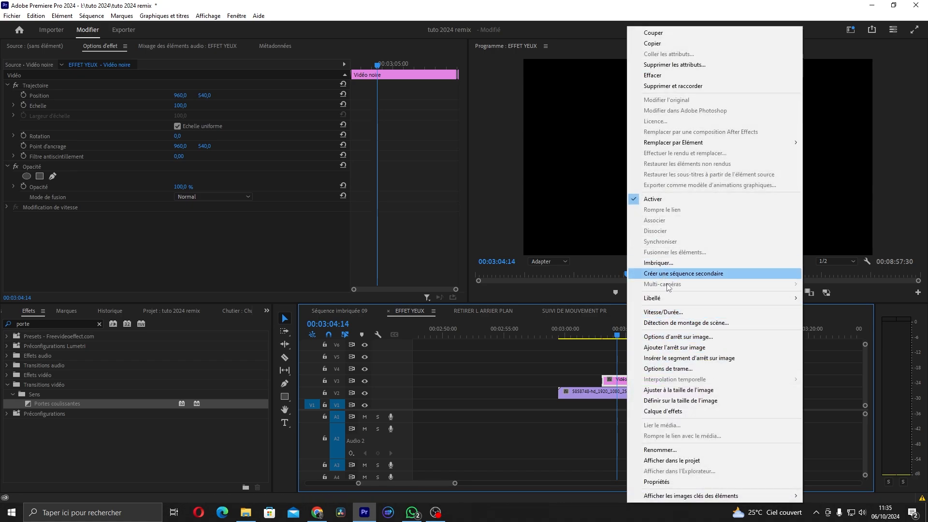
{"action": "left_click", "coordinate": [667, 312]}
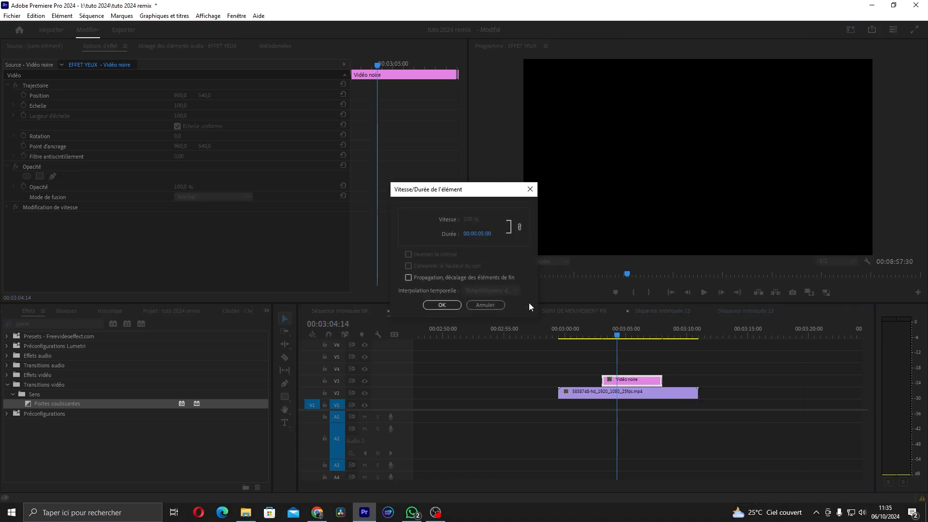
{"action": "left_click", "coordinate": [488, 233]}
{"action": "type", "text": "10"}
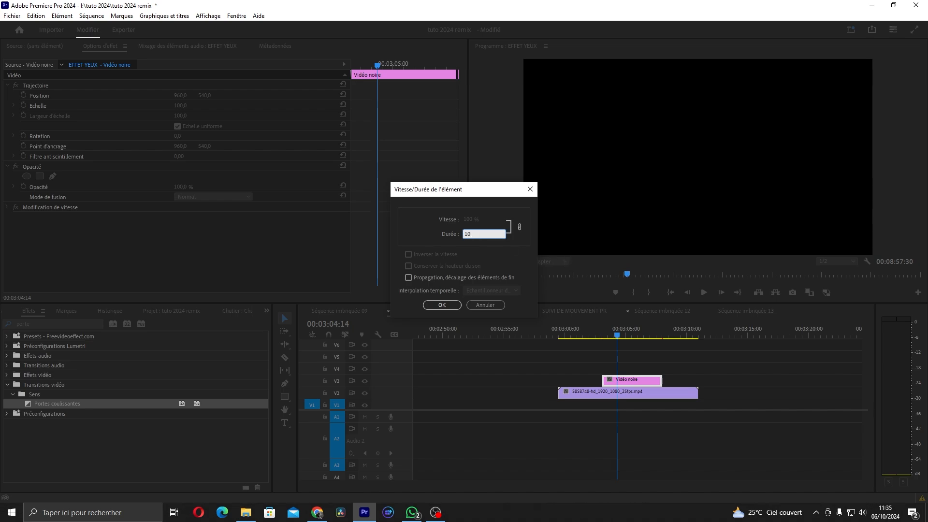
{"action": "left_click", "coordinate": [442, 304]}
- Play back and scrub through the shortened black video on the timeline to examine the blink effect
{"action": "left_click", "coordinate": [603, 333]}
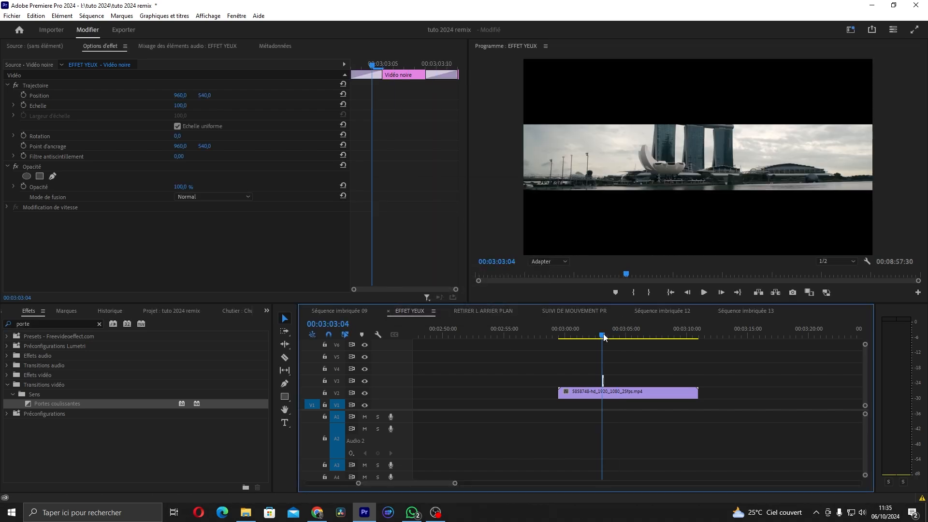
{"action": "left_click", "coordinate": [705, 296]}
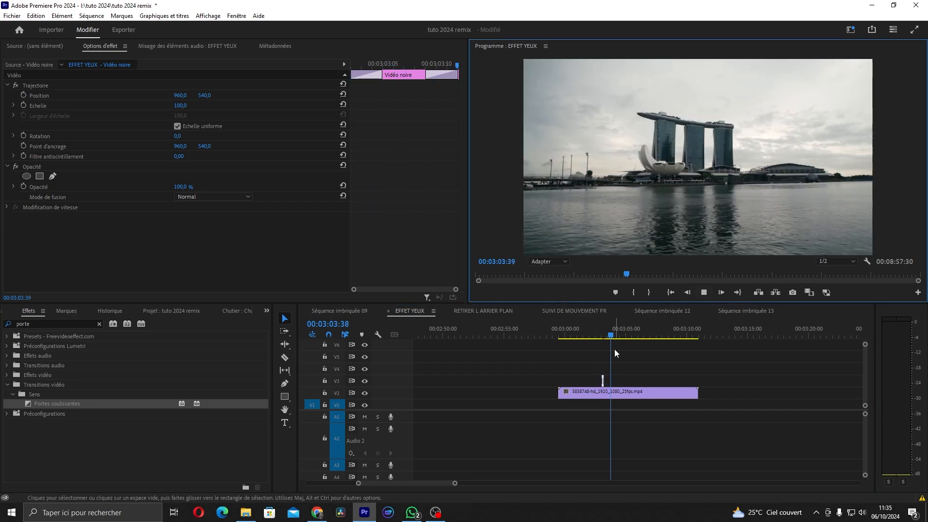
{"action": "left_click_drag", "start_coordinate": [609, 333], "coordinate": [595, 333]}
{"action": "left_click", "coordinate": [703, 293]}
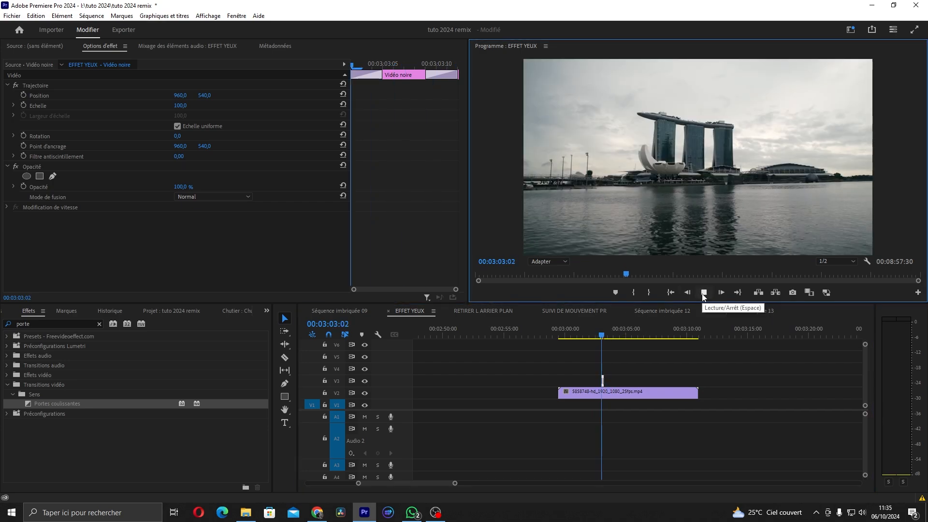
{"action": "left_click", "coordinate": [702, 293]}
{"action": "left_click", "coordinate": [601, 337]}
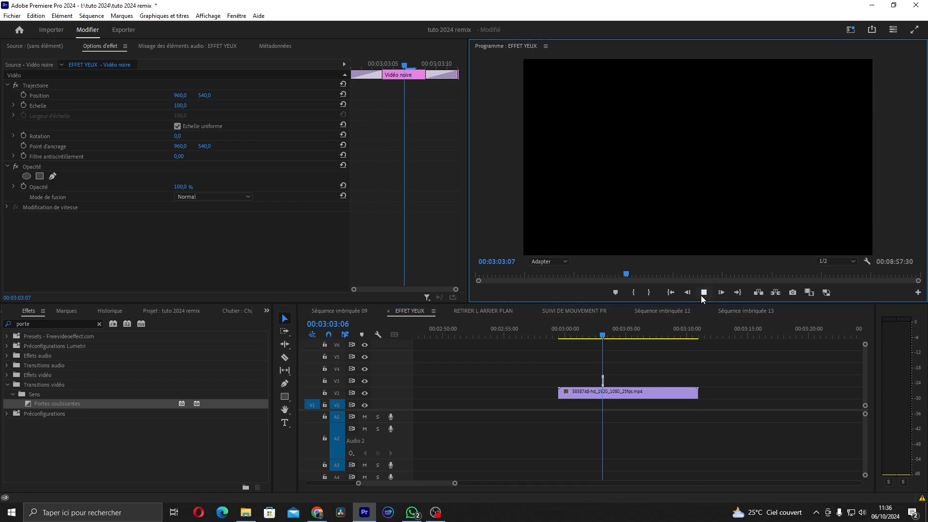
{"action": "left_click", "coordinate": [615, 336]}
{"action": "left_click", "coordinate": [604, 337]}
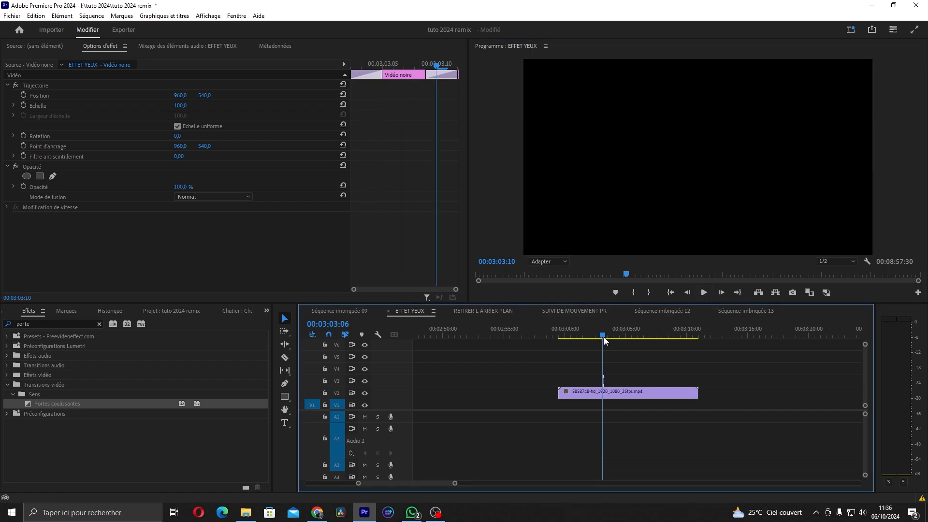
- Nest the black video clip on track V3 together with its two transitions, keeping the proposed sequence name
{"action": "left_click_drag", "start_coordinate": [454, 483], "coordinate": [417, 484]}
{"action": "right_click", "coordinate": [647, 380]}
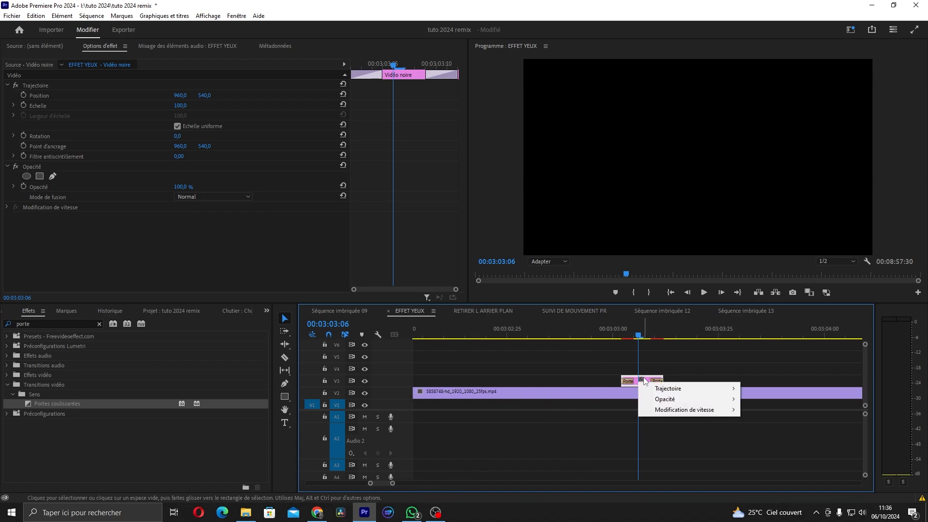
{"action": "right_click", "coordinate": [645, 381]}
{"action": "left_click", "coordinate": [685, 264]}
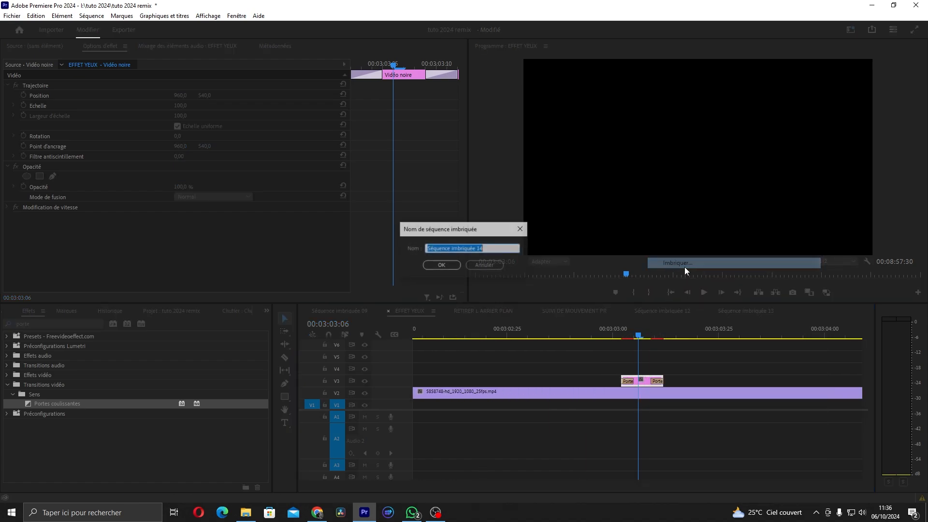
{"action": "left_click", "coordinate": [440, 266]}
{"action": "left_click_drag", "start_coordinate": [637, 338], "coordinate": [645, 341]}
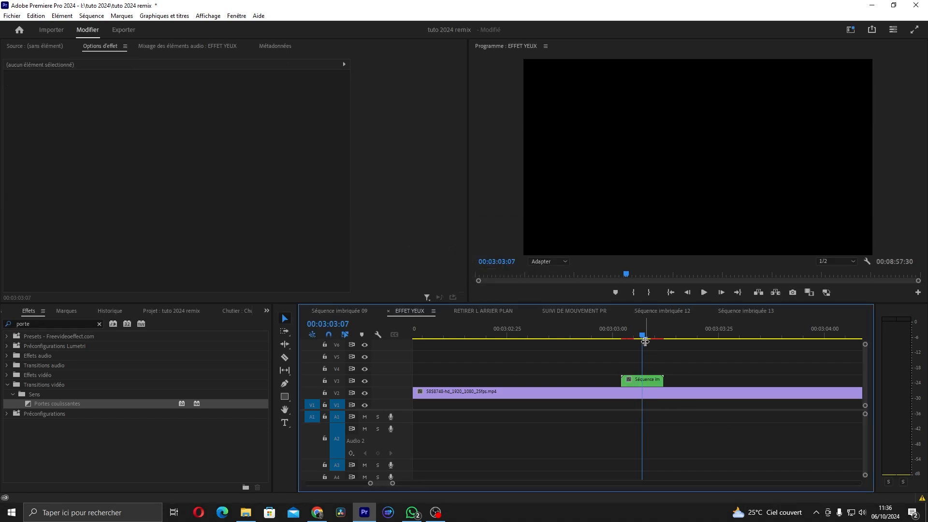
- Search the effects for "flou" and apply Flou gaussien to the nested black video clip on V3
{"action": "left_click", "coordinate": [635, 383]}
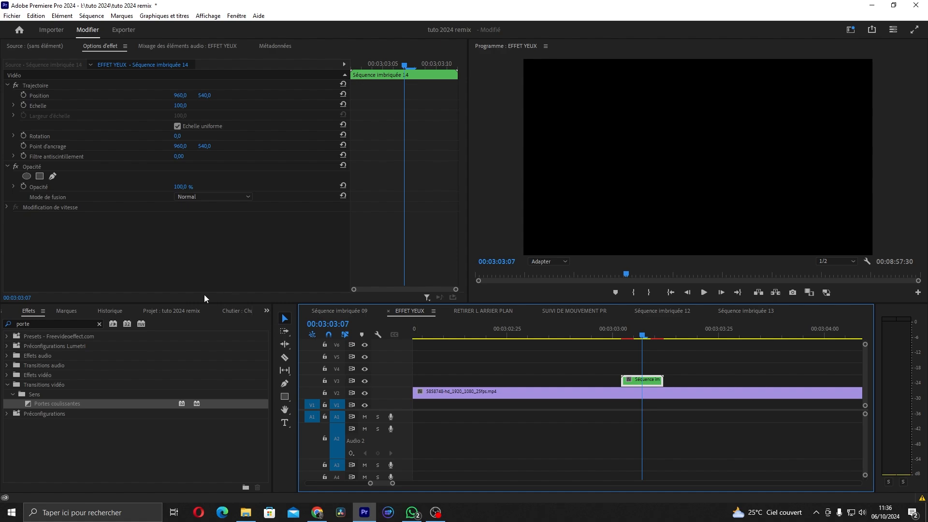
{"action": "left_click", "coordinate": [99, 324]}
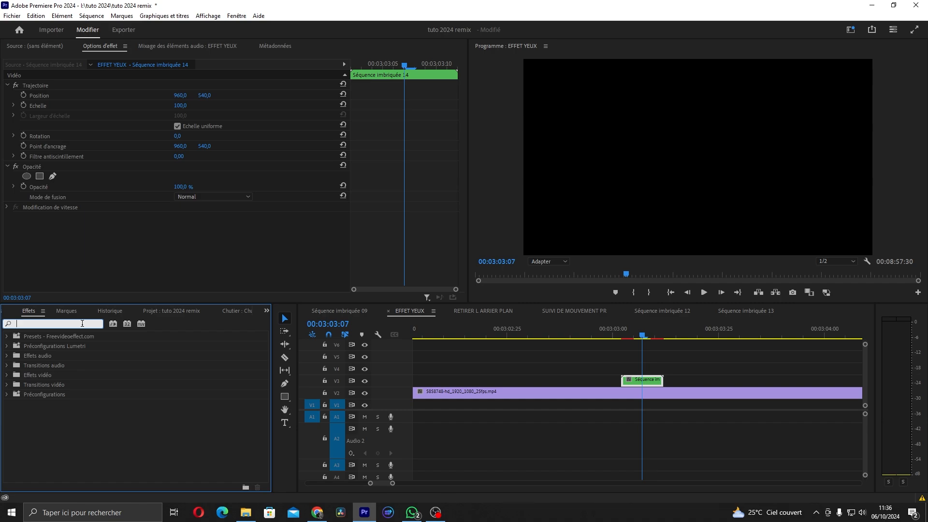
{"action": "type", "text": "flou"}
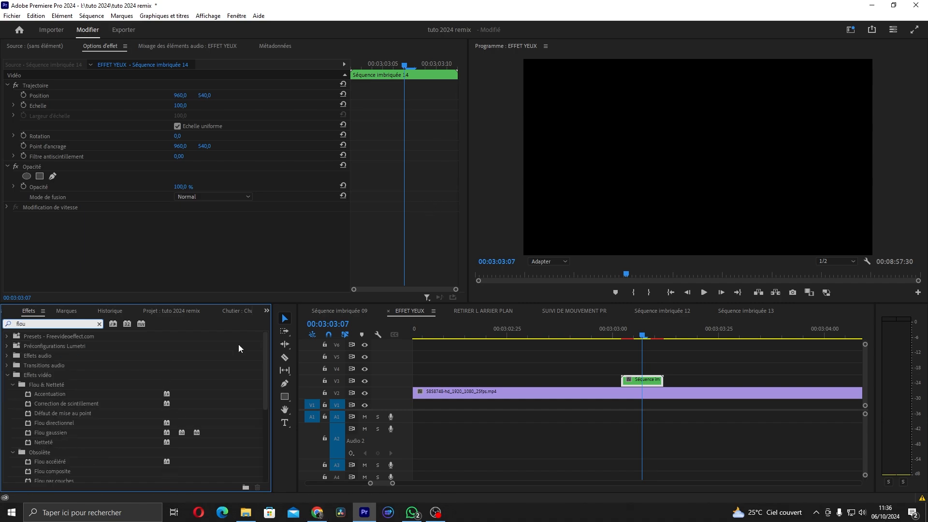
{"action": "left_click", "coordinate": [67, 433]}
{"action": "left_click_drag", "start_coordinate": [68, 434], "coordinate": [642, 379]}
- Set the nested clip's Flou gaussien blur to 400 while the doors are partly open, and play back the blink
{"action": "left_click_drag", "start_coordinate": [641, 334], "coordinate": [627, 338]}
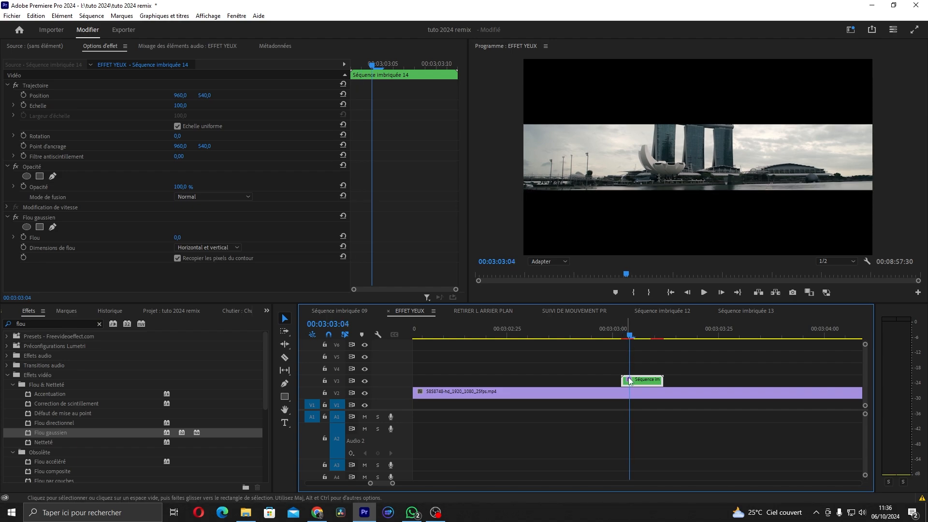
{"action": "left_click_drag", "start_coordinate": [176, 239], "coordinate": [302, 240]}
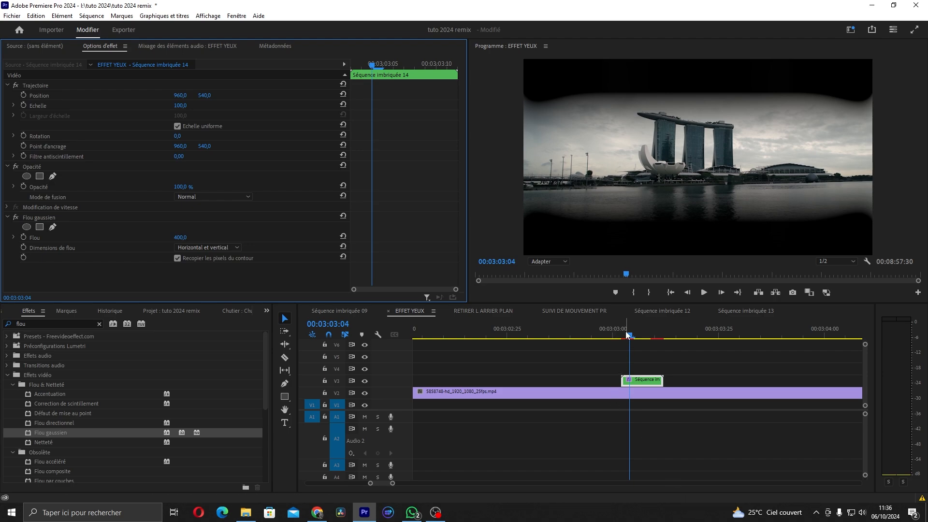
{"action": "left_click", "coordinate": [613, 334]}
{"action": "left_click", "coordinate": [703, 292]}
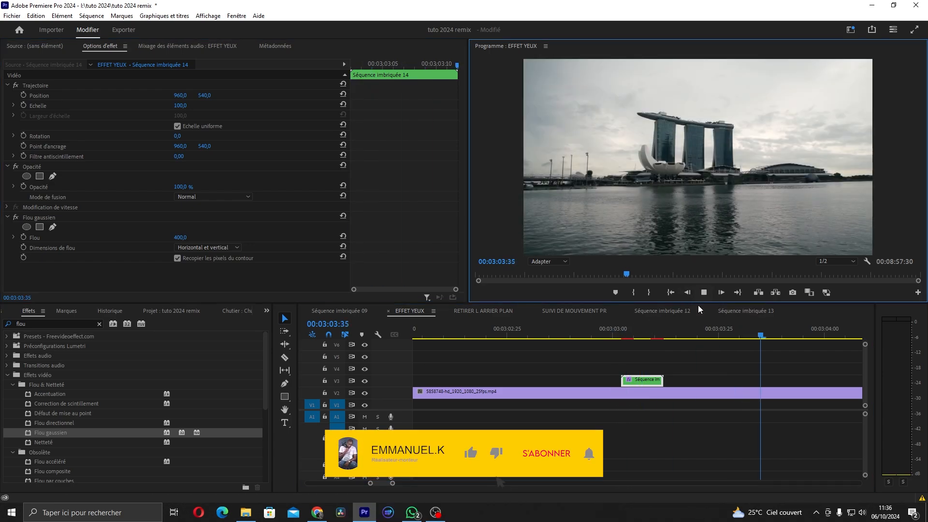
- Return to the EFFET YEUX sequence and scrub back over the blurred blink to just before the nested clip
{"action": "left_click", "coordinate": [684, 311]}
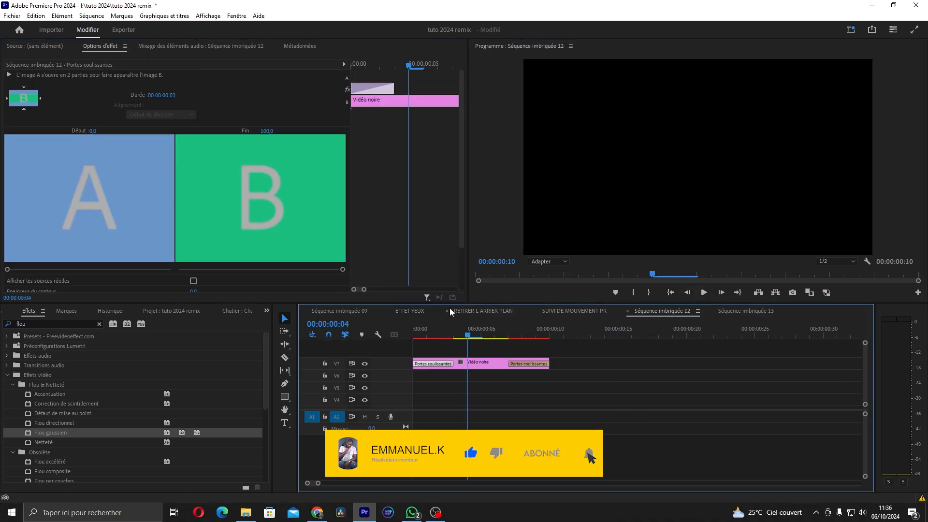
{"action": "left_click", "coordinate": [421, 311]}
{"action": "left_click", "coordinate": [625, 336]}
{"action": "left_click_drag", "start_coordinate": [625, 337], "coordinate": [610, 351]}
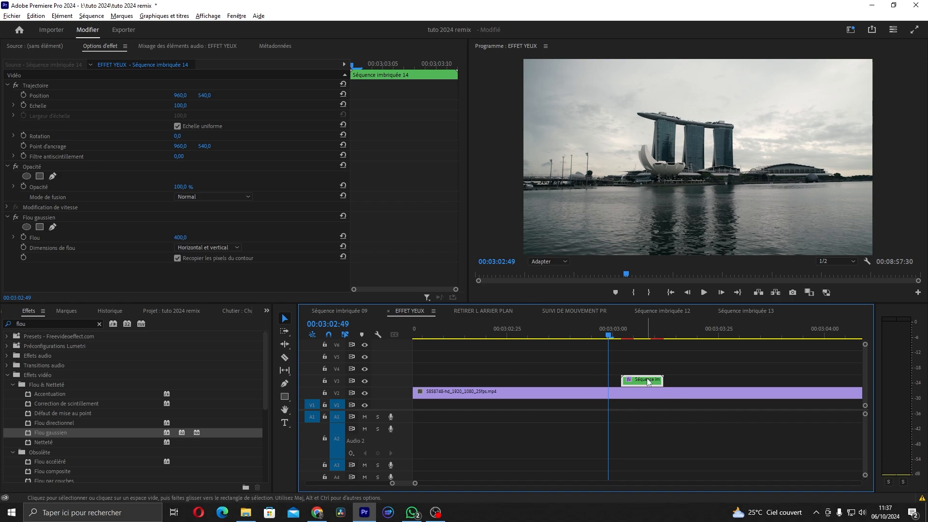
- Duplicate the nested blink clip twice along track V3 with even gaps and play back the three blinks
{"action": "left_click_drag", "start_coordinate": [648, 382], "coordinate": [806, 388]}
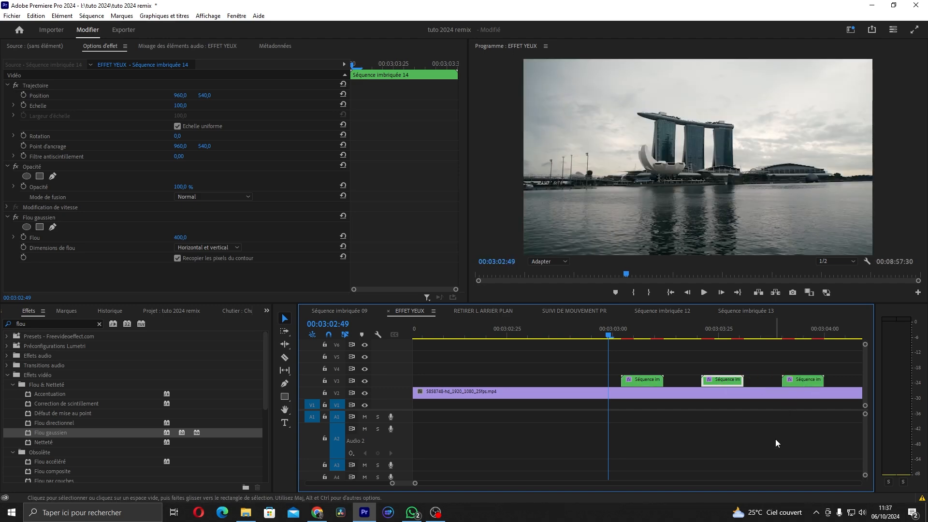
{"action": "key", "text": "space"}
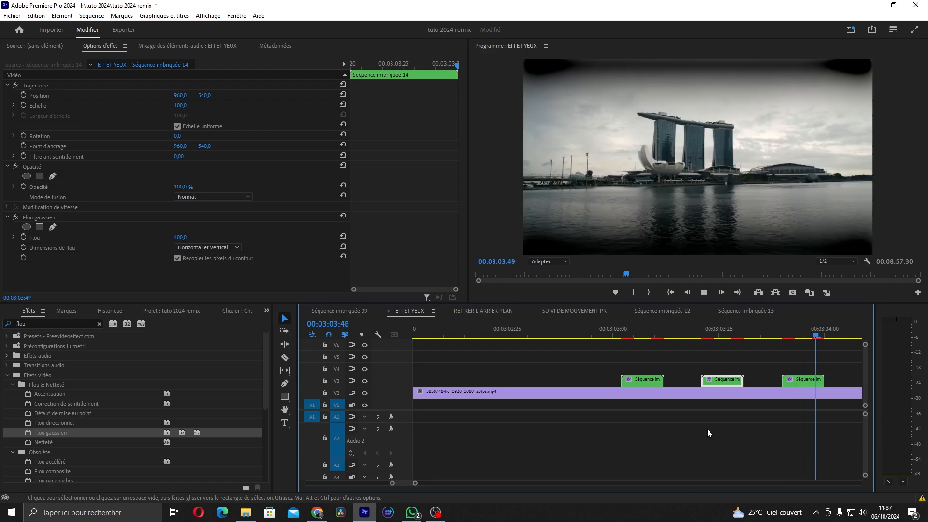
{"action": "key", "text": "space"}
- Delete the middle copy of the nested blink clip on V3 and play back the two remaining blinks
{"action": "left_click_drag", "start_coordinate": [417, 483], "coordinate": [440, 483]}
{"action": "key", "text": "Delete"}
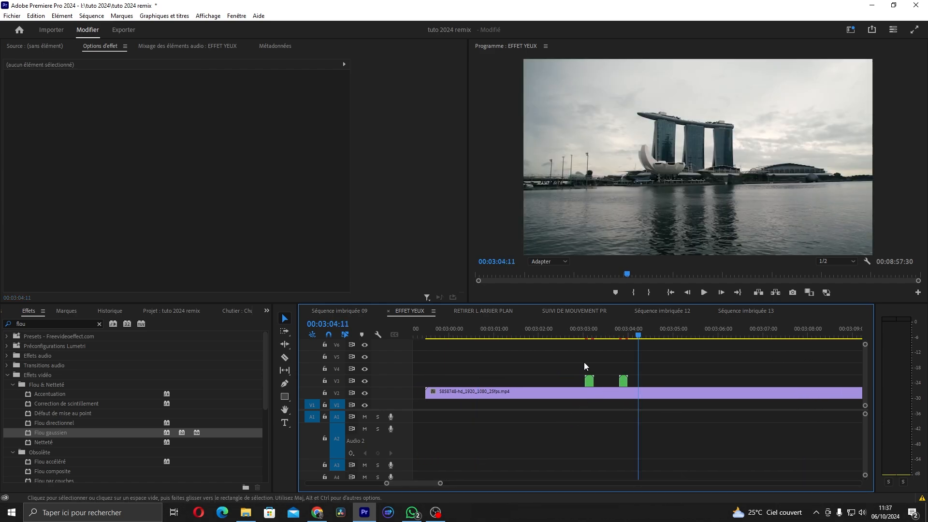
{"action": "left_click", "coordinate": [564, 333]}
{"action": "key", "text": "space"}
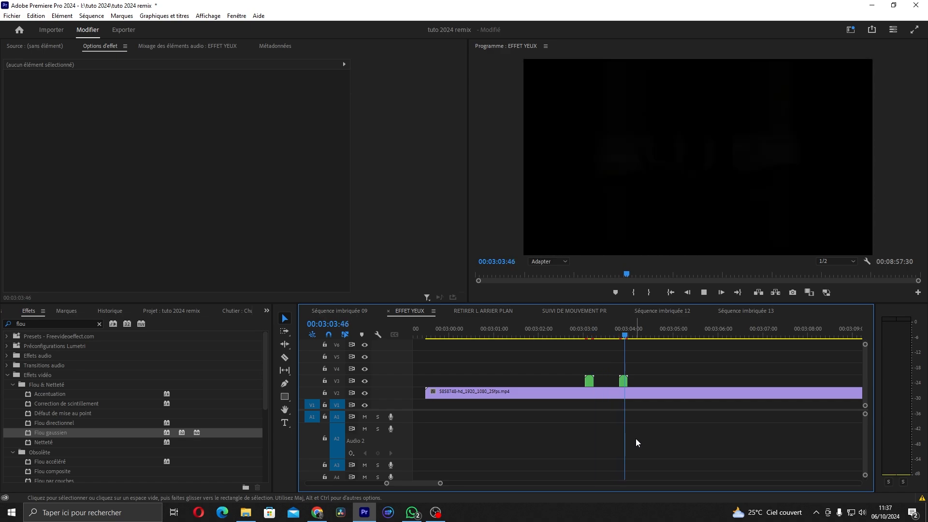
{"action": "key", "text": "space"}
- Duplicate the last blink clip on V3 to between 00:03:04:00 and 00:03:05:00, and play back the series of blinks
{"action": "left_click_drag", "start_coordinate": [625, 381], "coordinate": [662, 382]}
{"action": "left_click", "coordinate": [575, 342]}
{"action": "left_click", "coordinate": [578, 334]}
{"action": "key", "text": "space"}
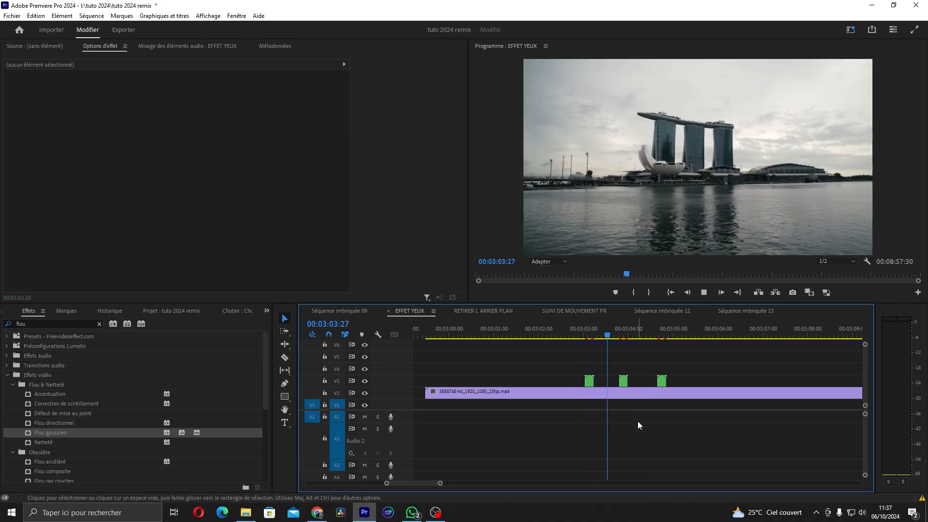